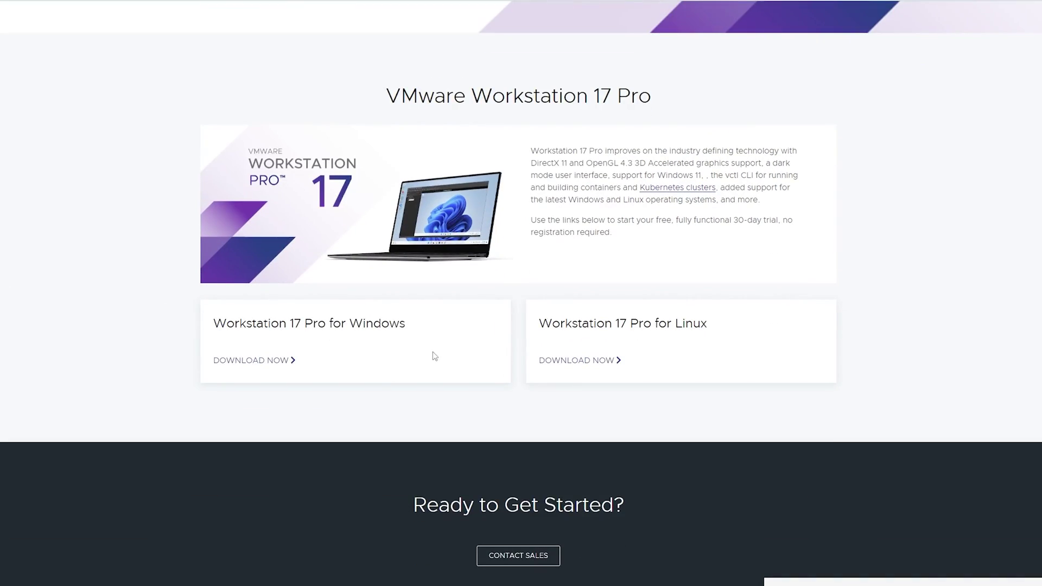
- Try the DOWNLOAD NOW link for Workstation 17 Pro for Windows on the VMware site
{"action": "left_click", "coordinate": [247, 360]}
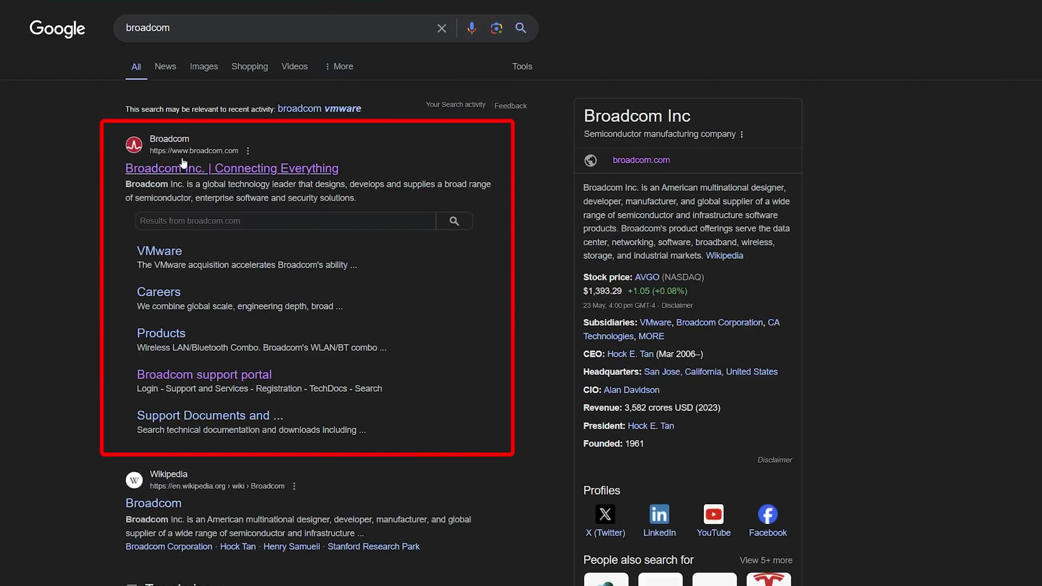
- Open the 'Broadcom Inc. | Connecting Everything' homepage from the Google results
{"action": "left_click_drag", "start_coordinate": [150, 267], "coordinate": [255, 266]}
{"action": "left_click", "coordinate": [316, 265]}
{"action": "left_click_drag", "start_coordinate": [150, 268], "coordinate": [341, 266]}
{"action": "left_click", "coordinate": [399, 269]}
{"action": "left_click", "coordinate": [198, 167]}
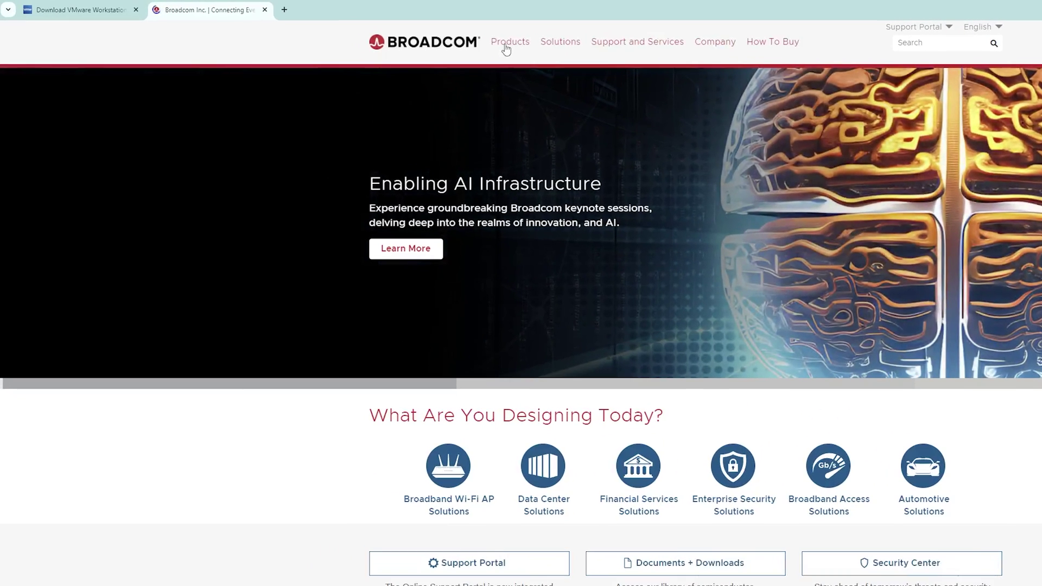
- Open the VMware Products catalogue filtered to T–Z, scrolled to Workstation Player and Pro
{"action": "left_click", "coordinate": [431, 37]}
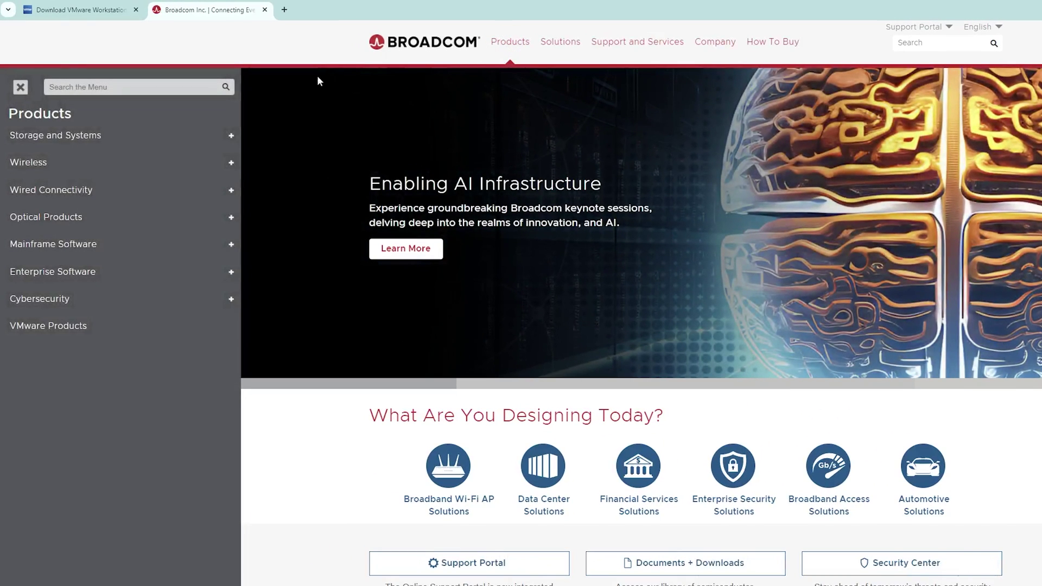
{"action": "left_click", "coordinate": [73, 327]}
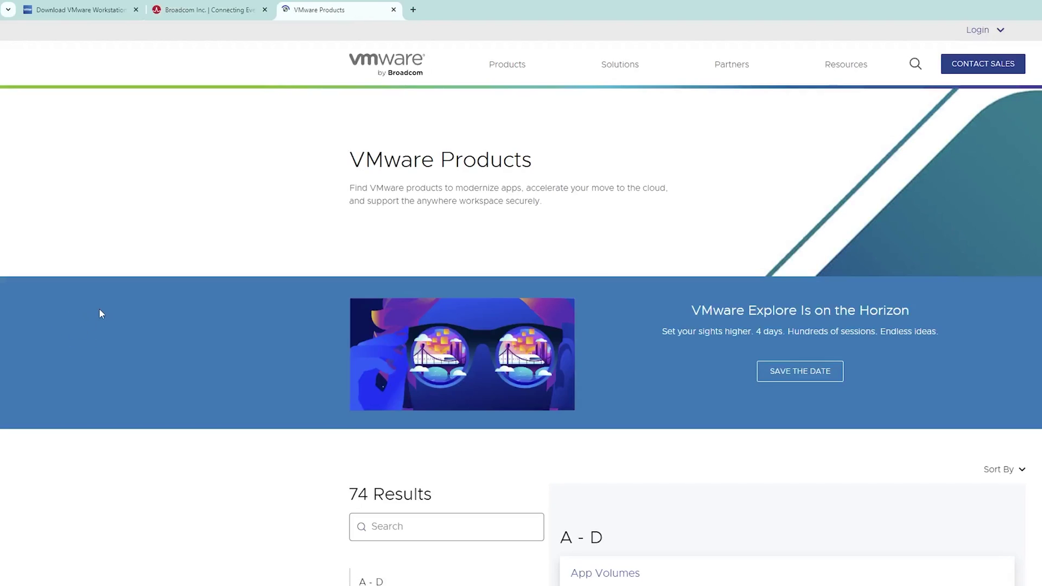
{"action": "scroll", "coordinate": [429, 266], "scroll_direction": "down", "scroll_amount": 7}
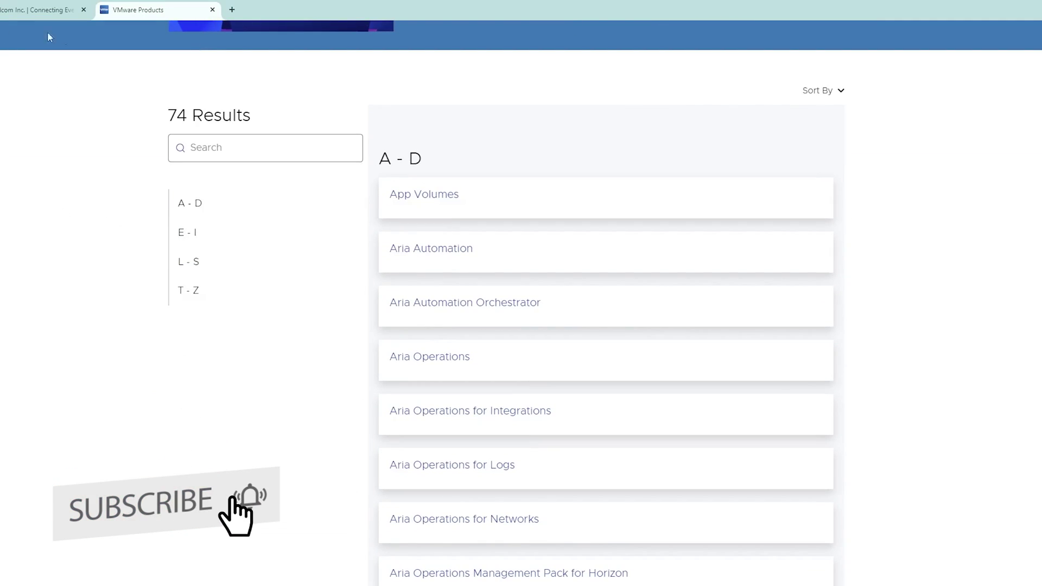
{"action": "left_click", "coordinate": [199, 296]}
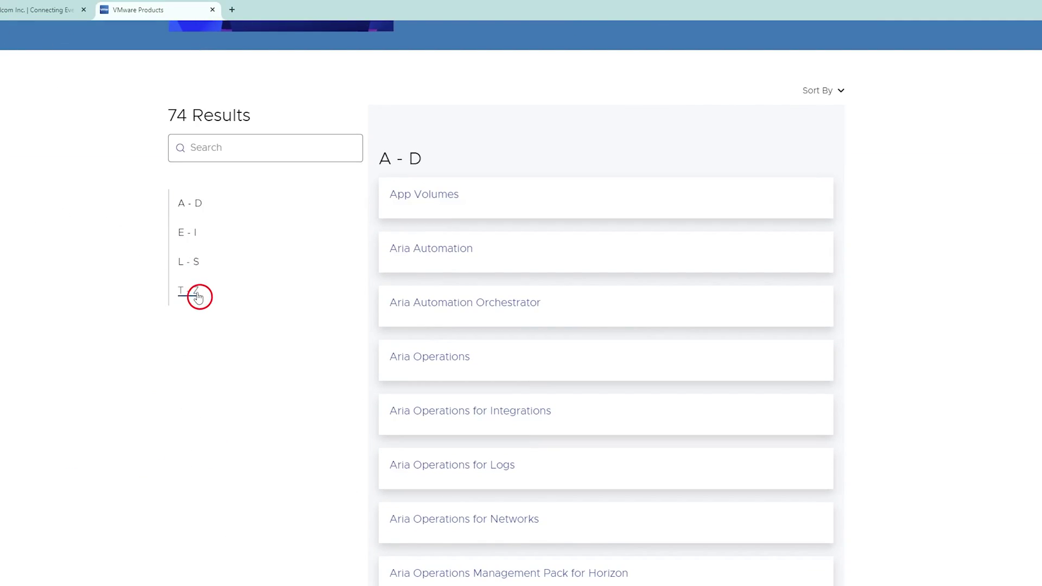
{"action": "scroll", "coordinate": [516, 426], "scroll_direction": "down", "scroll_amount": 2}
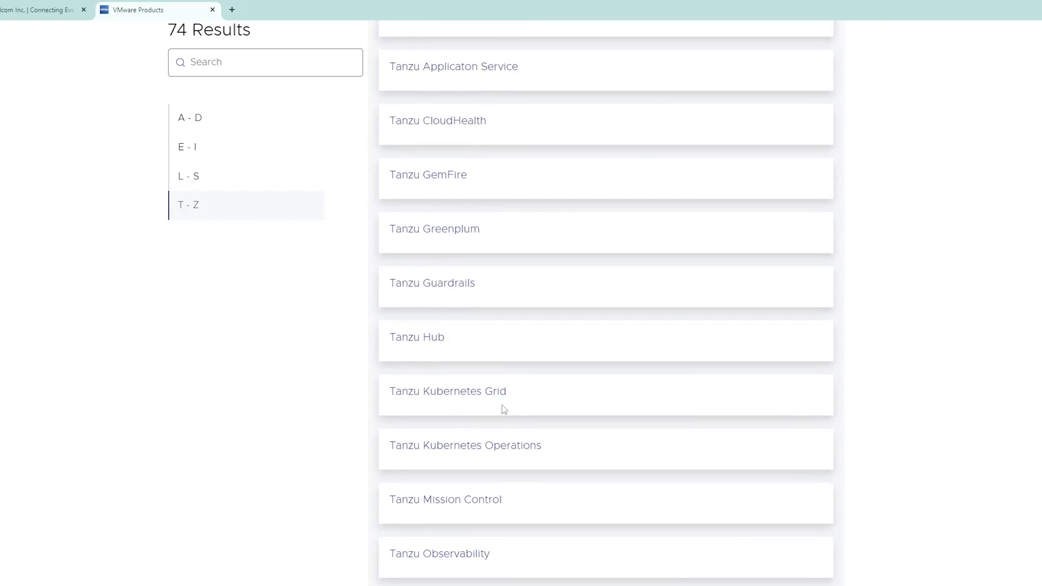
{"action": "scroll", "coordinate": [496, 434], "scroll_direction": "down", "scroll_amount": 20}
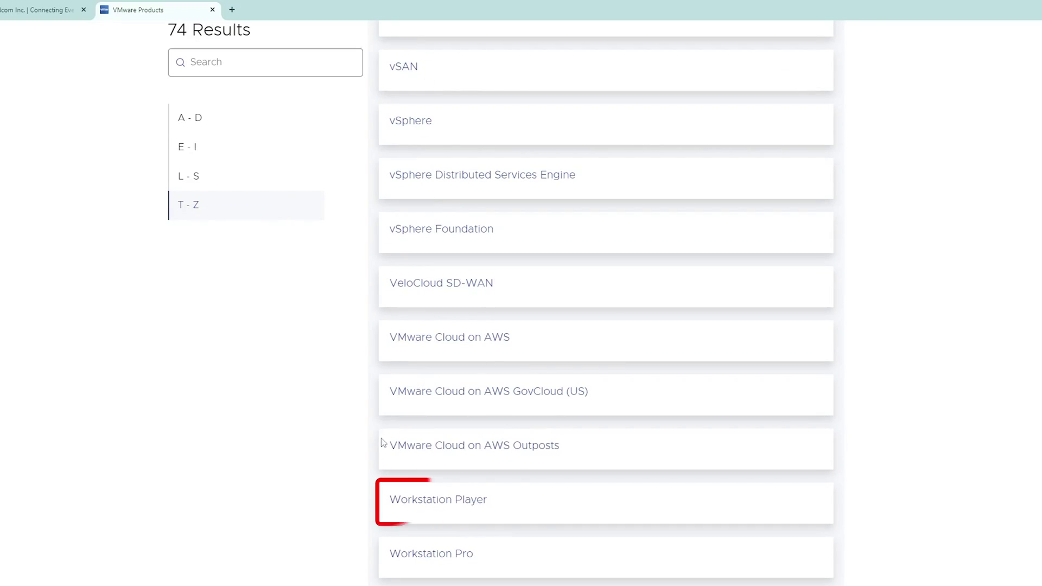
- Open the Workstation Player page, then open LOGIN's REGISTER link in a new tab
{"action": "left_click", "coordinate": [457, 504]}
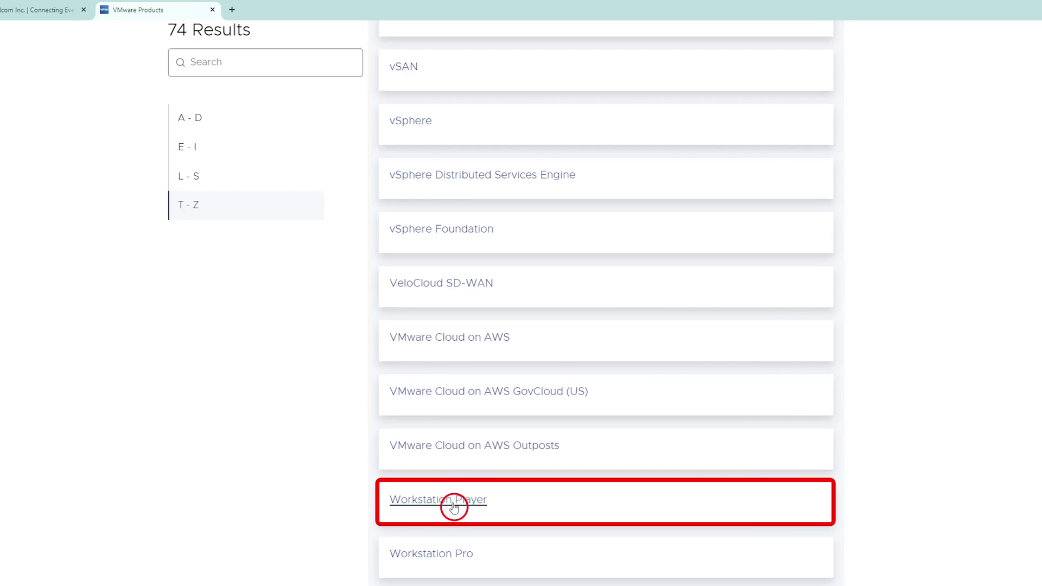
{"action": "scroll", "coordinate": [307, 271], "scroll_direction": "down", "scroll_amount": 7}
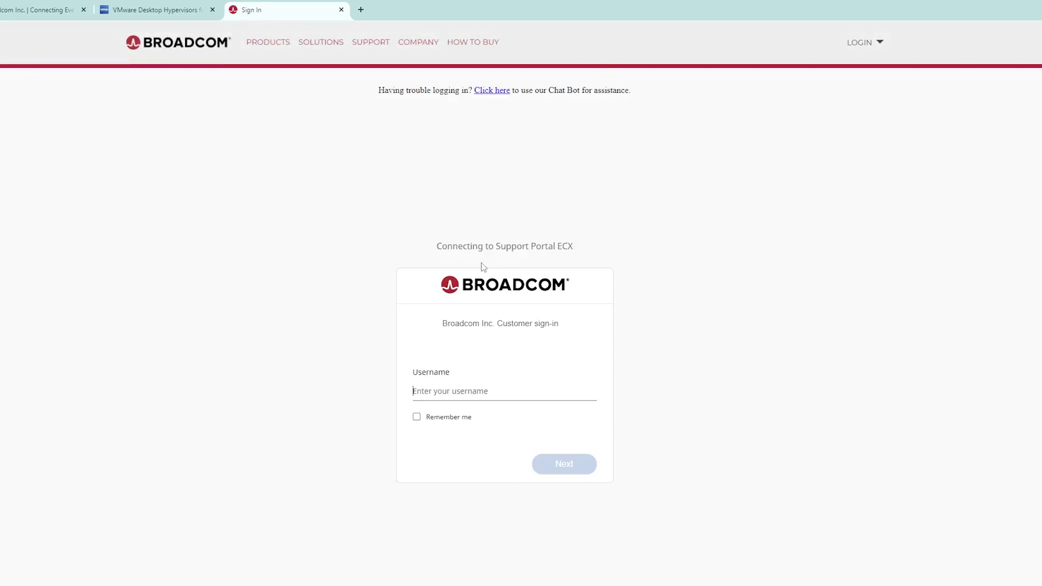
{"action": "left_click", "coordinate": [879, 48]}
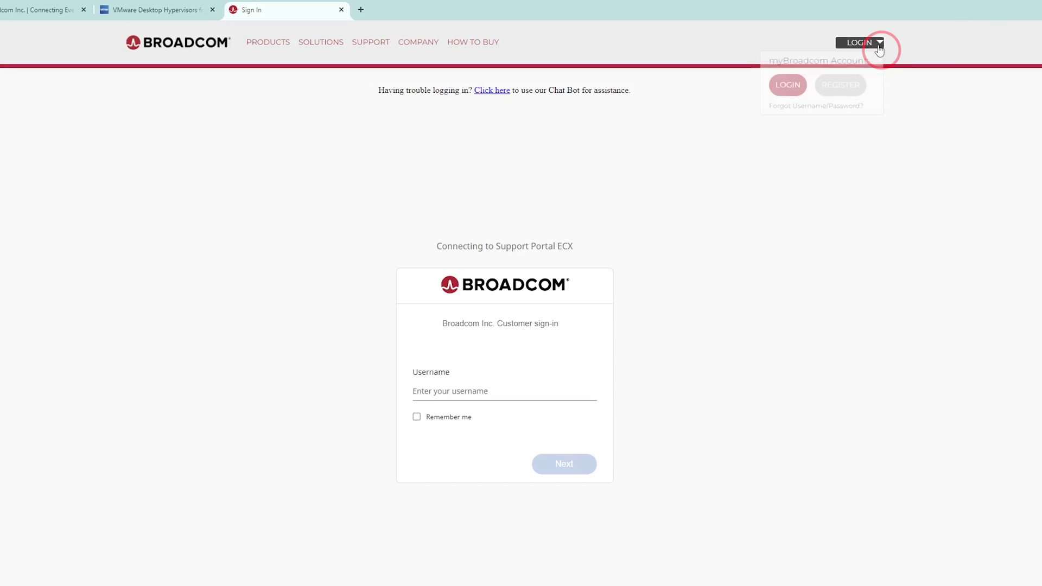
{"action": "right_click", "coordinate": [843, 91]}
{"action": "left_click", "coordinate": [872, 101]}
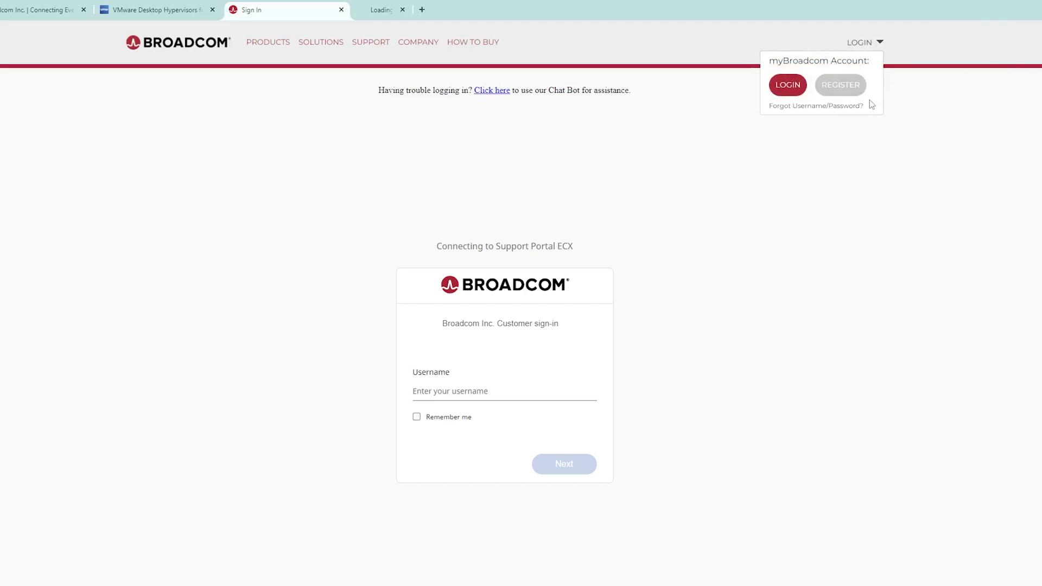
- On the registration tab, enter the e-mail address and captcha text and submit
{"action": "left_click", "coordinate": [438, 3]}
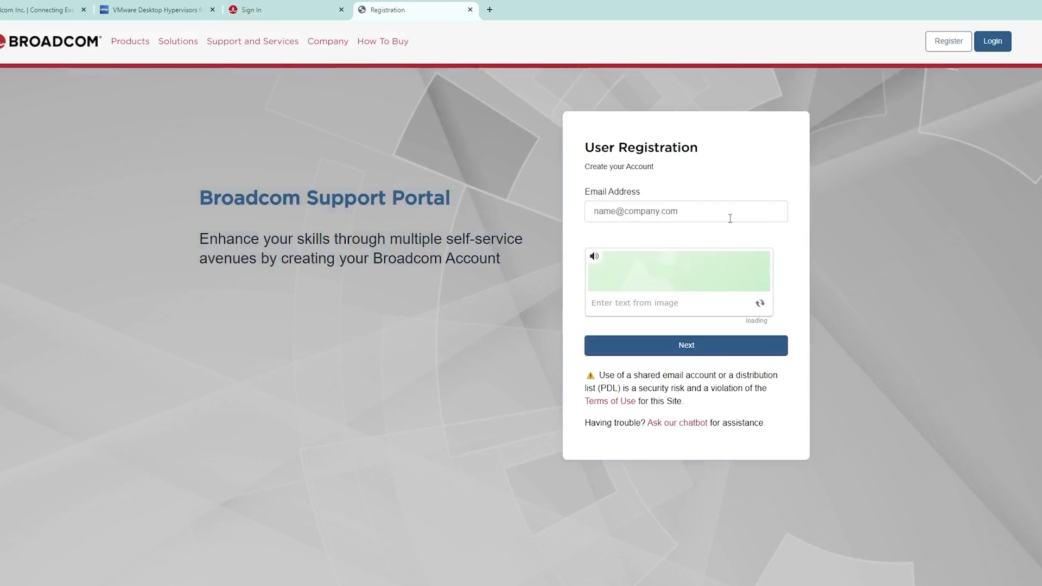
{"action": "left_click", "coordinate": [730, 217]}
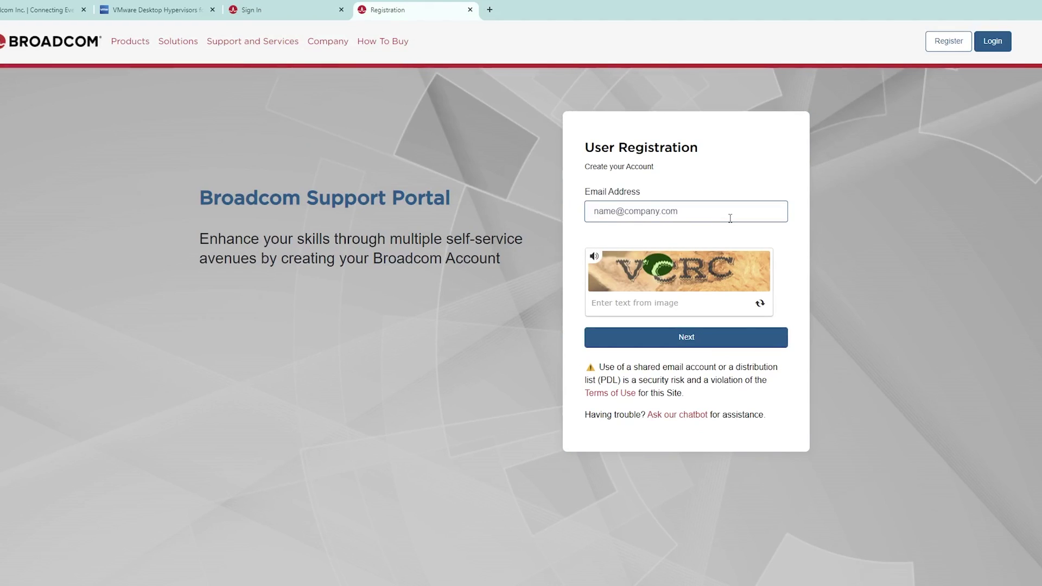
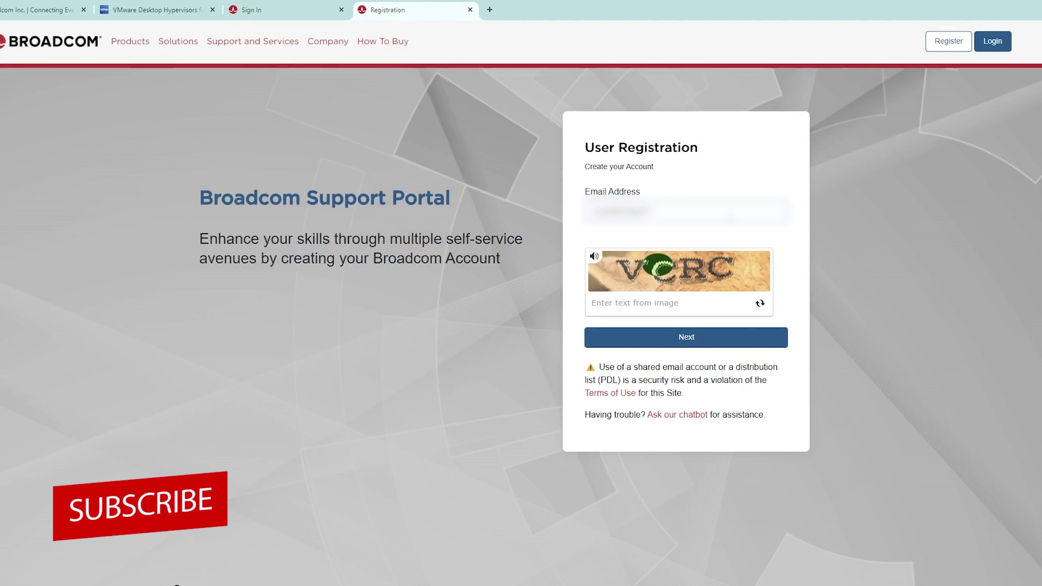
{"action": "left_click", "coordinate": [677, 307]}
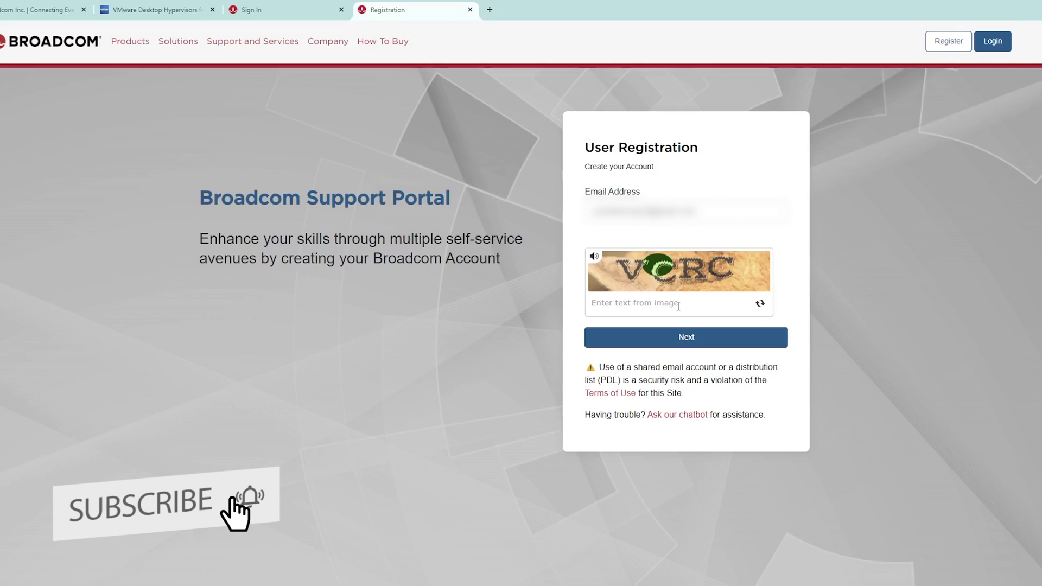
{"action": "type", "text": "VCRC"}
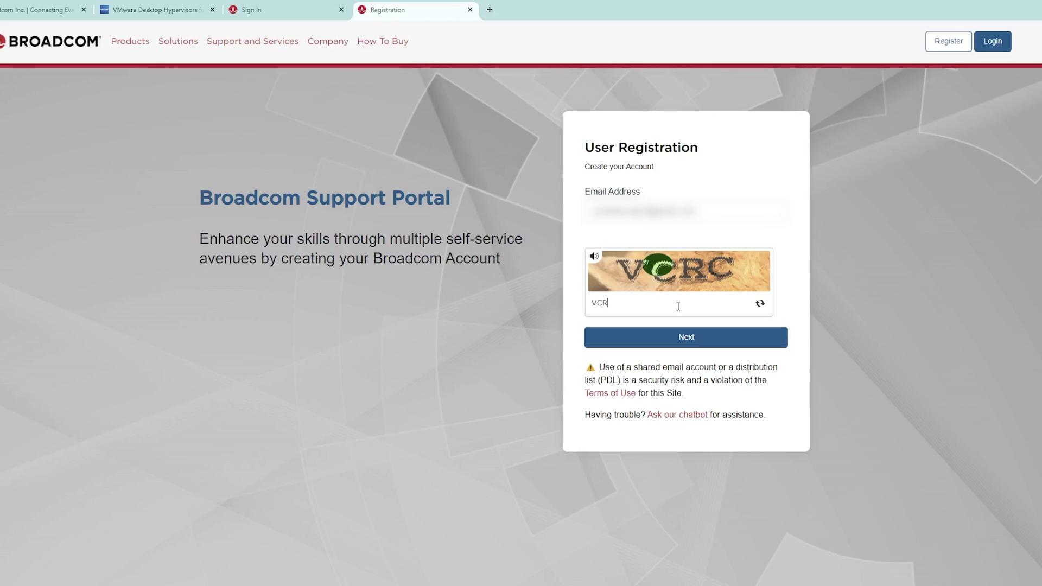
{"action": "left_click", "coordinate": [718, 346]}
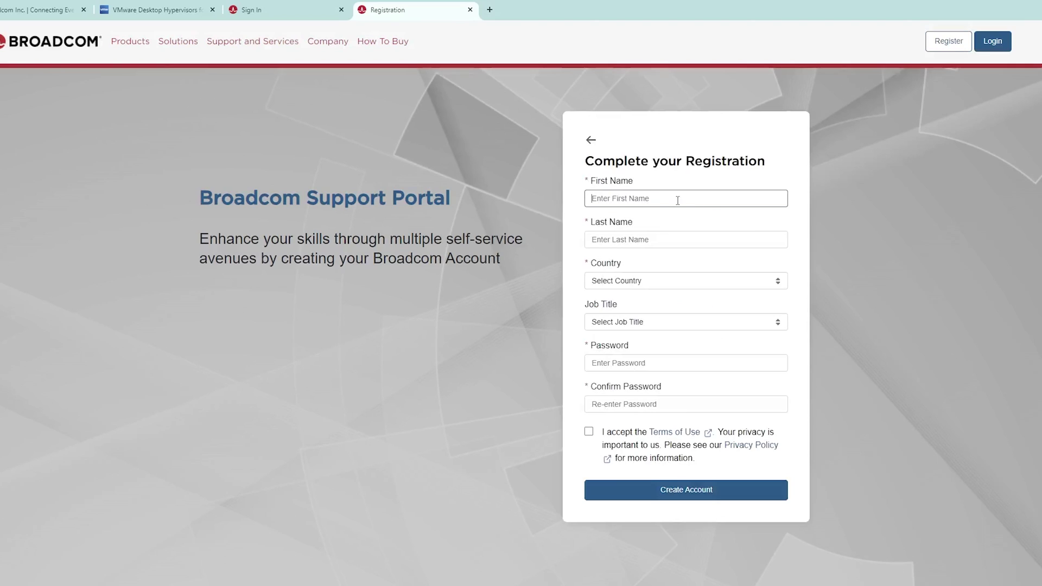
- Fill in the first and last name, accept the terms of use, and create the account
{"action": "key", "text": "Tab"}
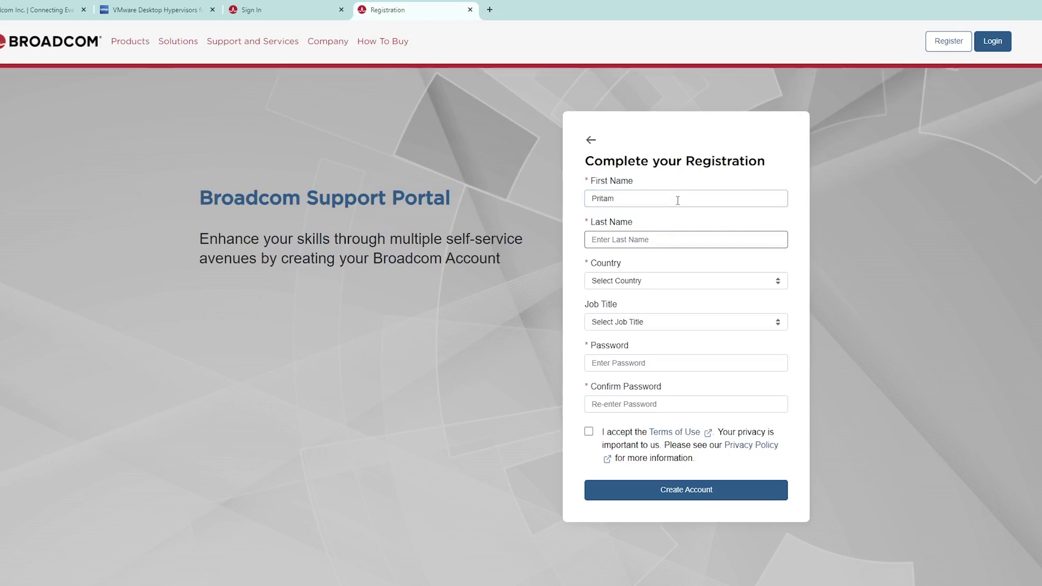
{"action": "key", "text": "Tab"}
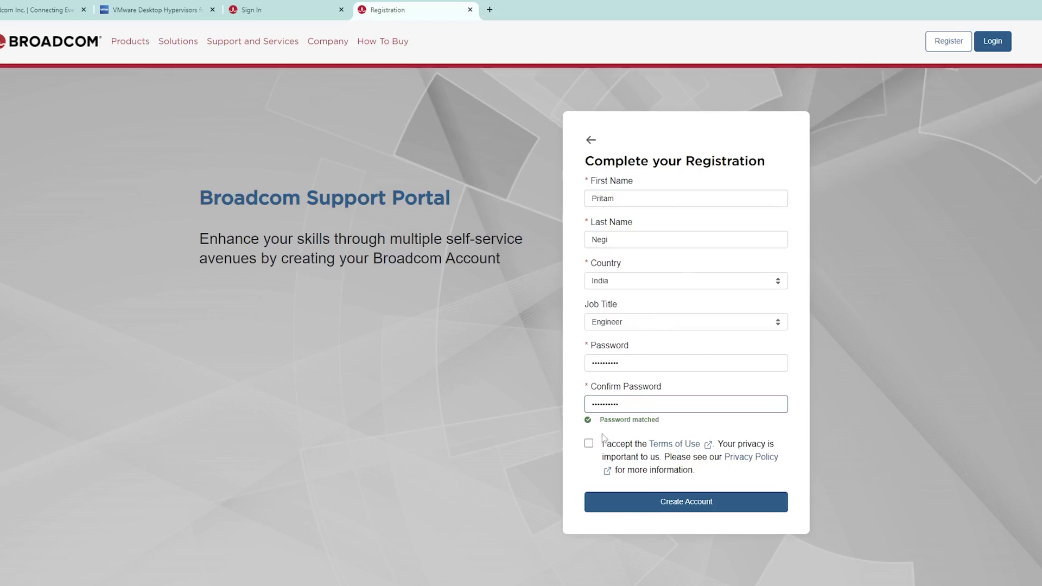
{"action": "left_click", "coordinate": [589, 443]}
{"action": "left_click", "coordinate": [715, 509]}
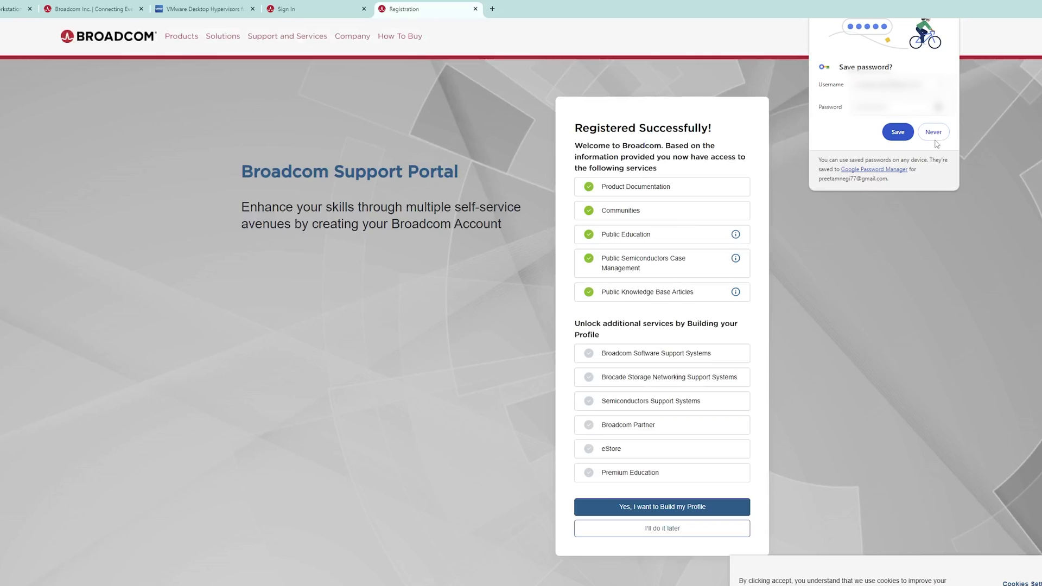
- Decline saving the password, continue past the confirmation and skip profile building
{"action": "left_click", "coordinate": [938, 132]}
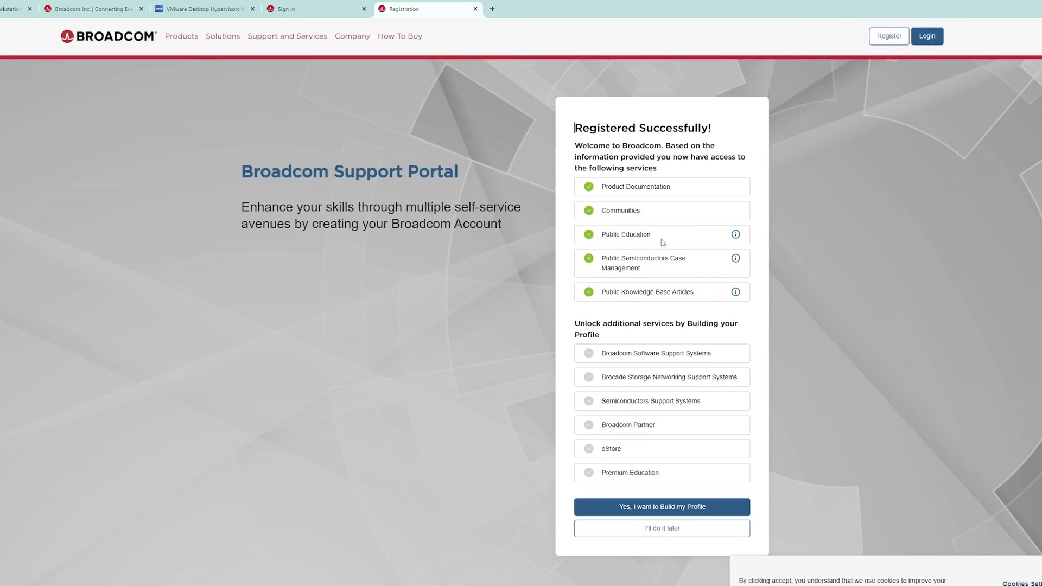
{"action": "left_click", "coordinate": [685, 506]}
{"action": "left_click", "coordinate": [689, 456]}
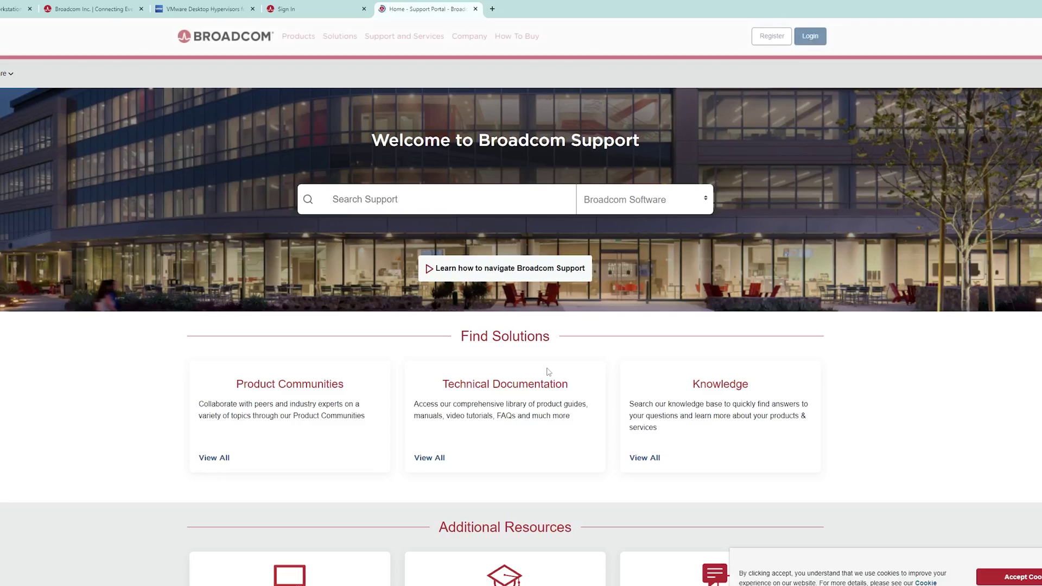
- Sign in to the support portal with the prefilled username and the account password
{"action": "left_click", "coordinate": [811, 38]}
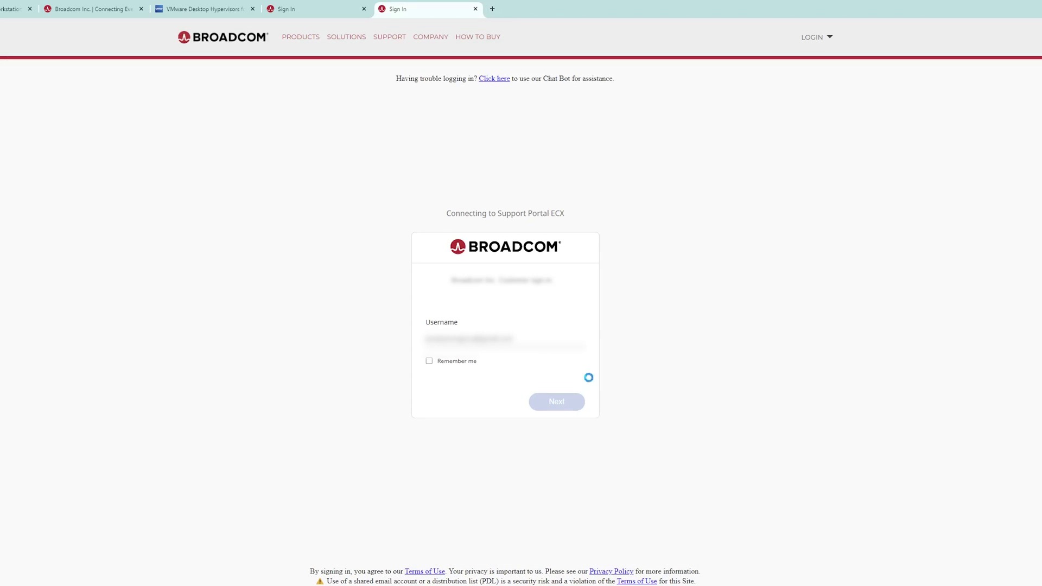
{"action": "key", "text": "Return"}
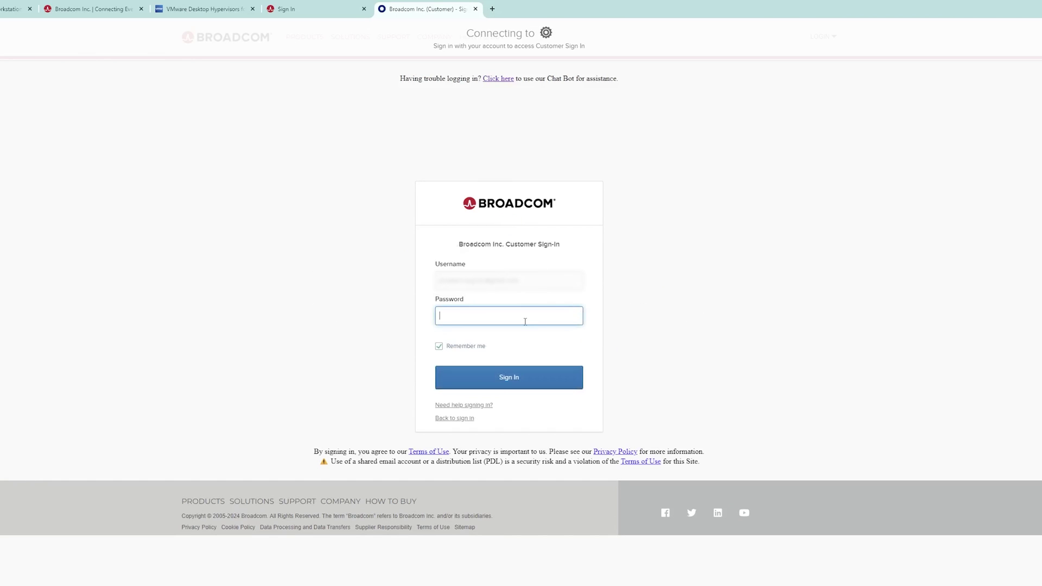
{"action": "left_click", "coordinate": [525, 321]}
{"action": "type", "text": "••••••••"}
{"action": "key", "text": "Return"}
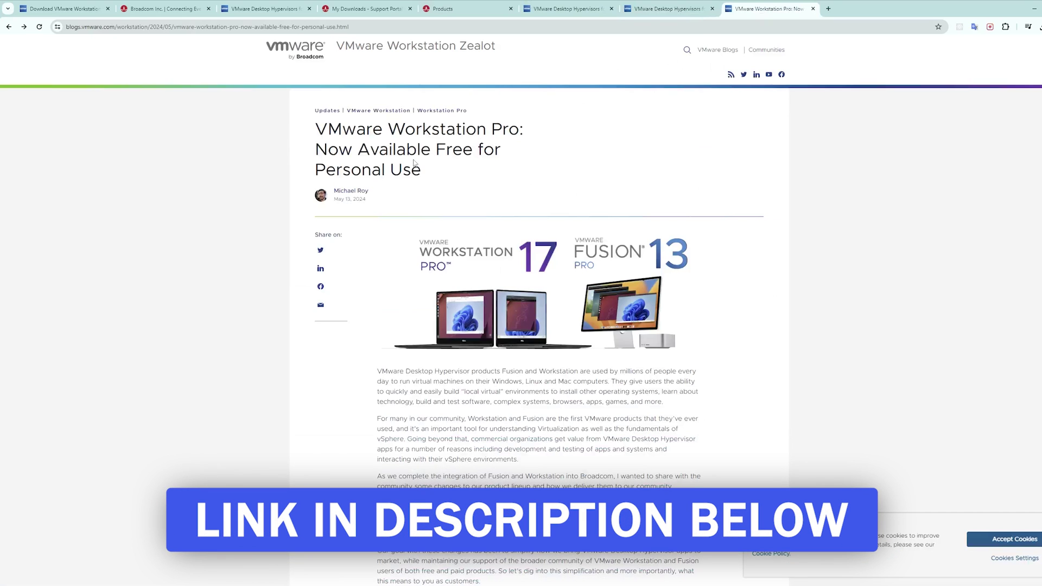
- Open the blog's 'VMware Fusion Pro Download' and 'VMware Workstation Pro Download' links in new tabs
{"action": "scroll", "coordinate": [414, 162], "scroll_direction": "down", "scroll_amount": 10}
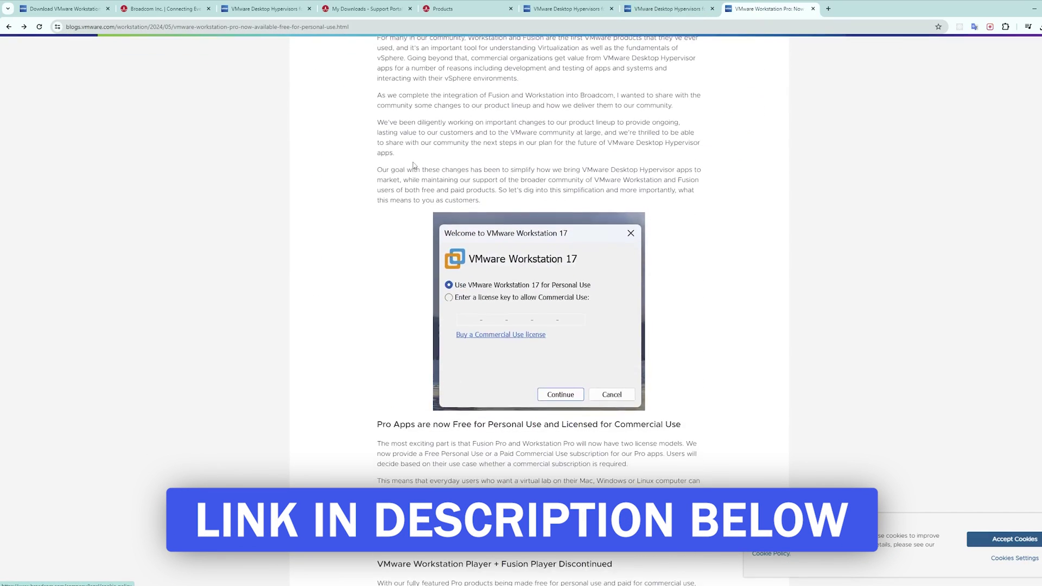
{"action": "scroll", "coordinate": [414, 166], "scroll_direction": "down", "scroll_amount": 4}
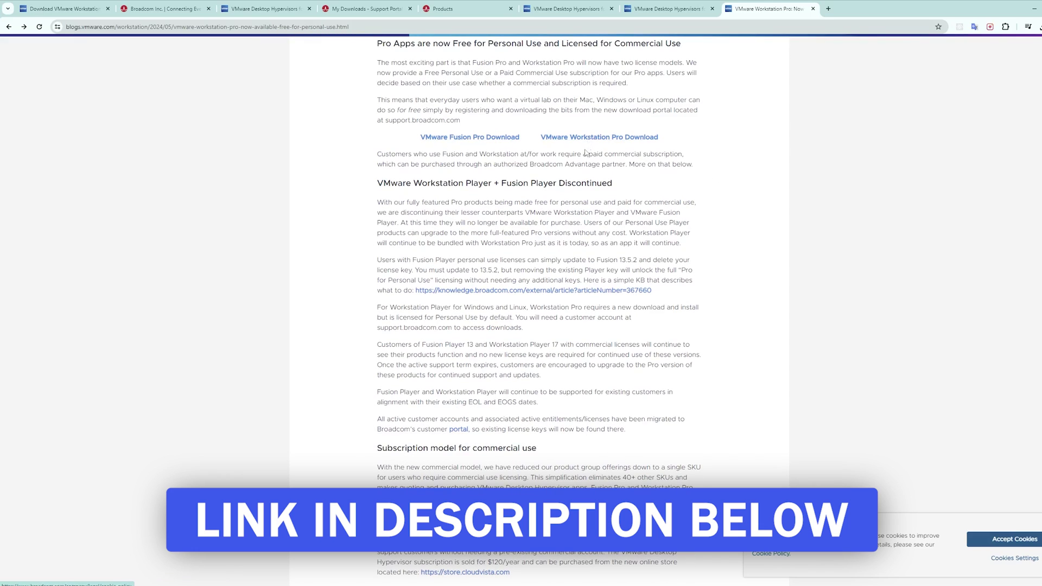
{"action": "scroll", "coordinate": [512, 270], "scroll_direction": "up", "scroll_amount": 3}
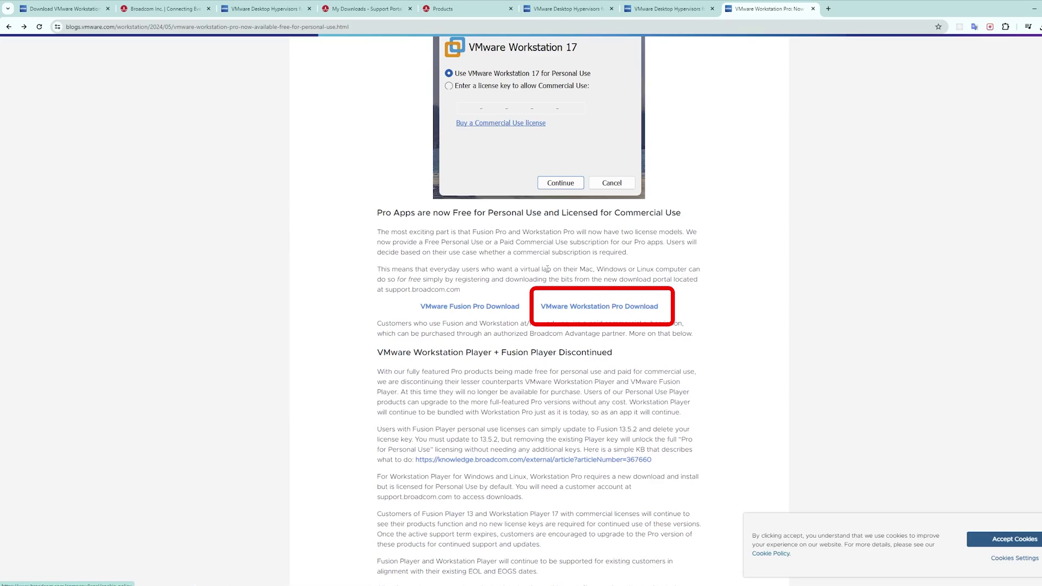
{"action": "left_click", "coordinate": [469, 311]}
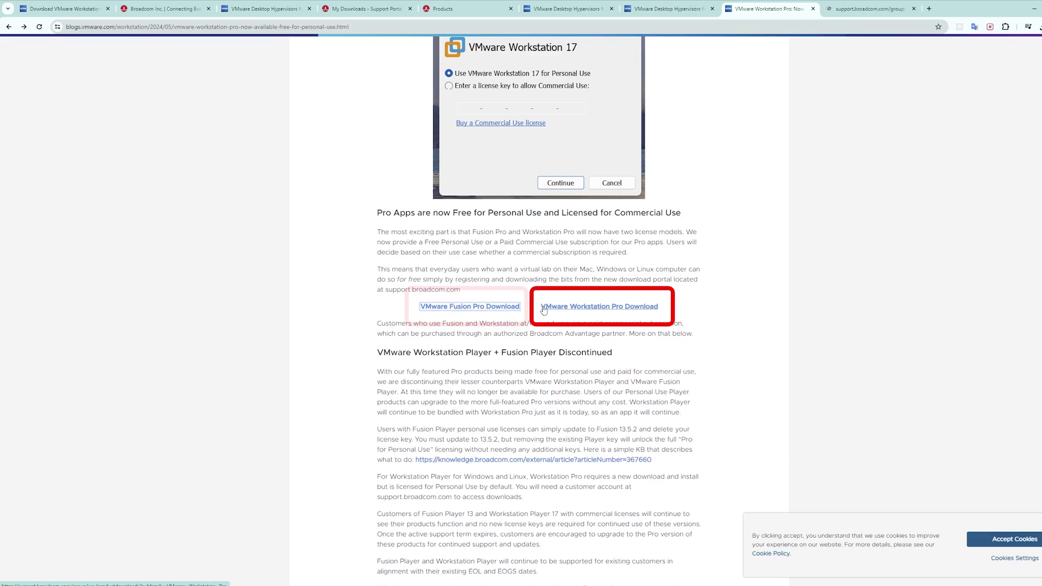
{"action": "left_click", "coordinate": [568, 313]}
- Expand 'Fusion 13 Pro for Personal Use', then 'Workstation Pro 17.0 for Personal Use (Windows)' releases
{"action": "left_click", "coordinate": [832, 7]}
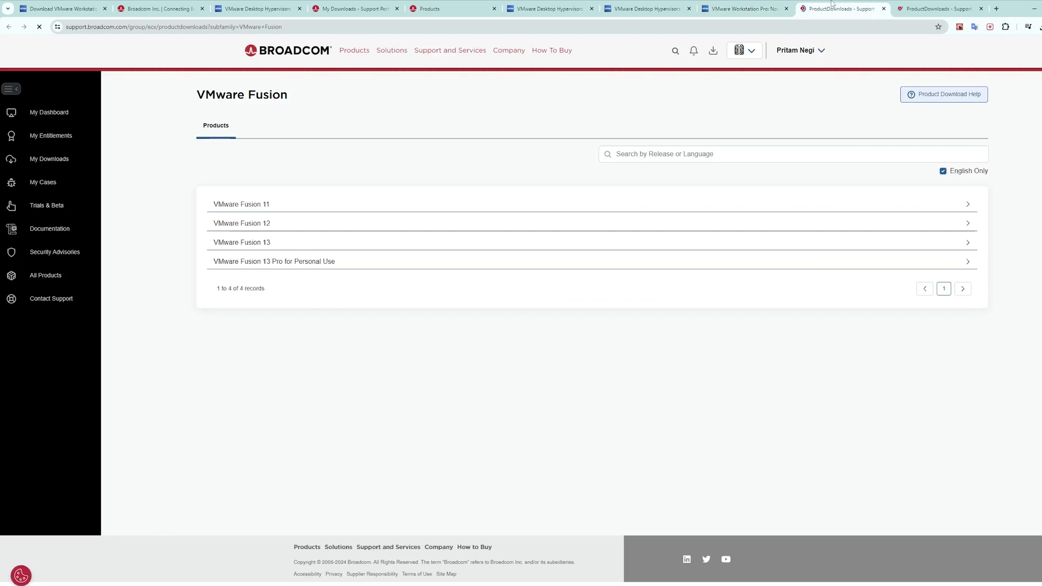
{"action": "left_click", "coordinate": [380, 263]}
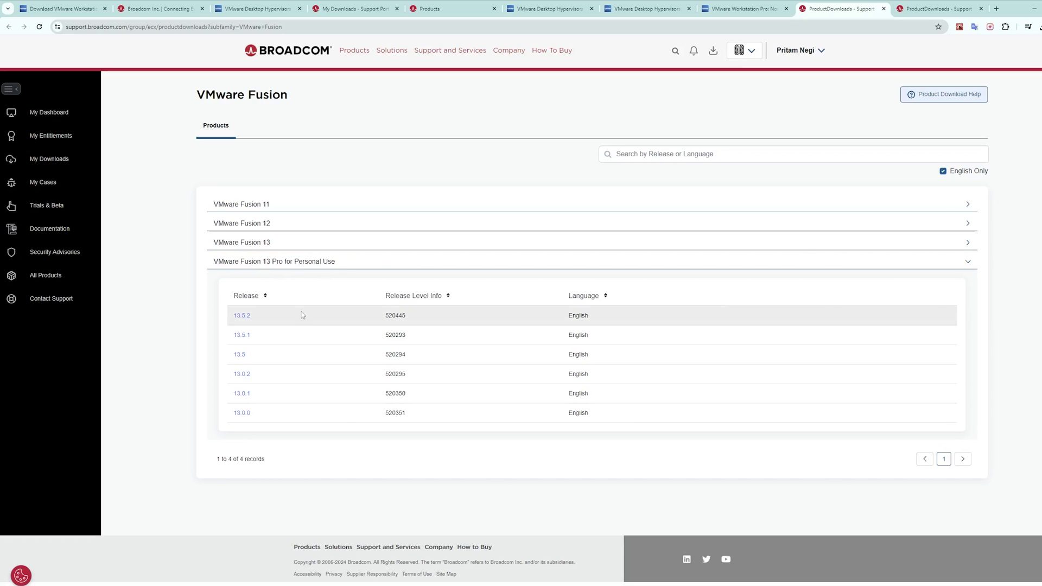
{"action": "left_click", "coordinate": [914, 6]}
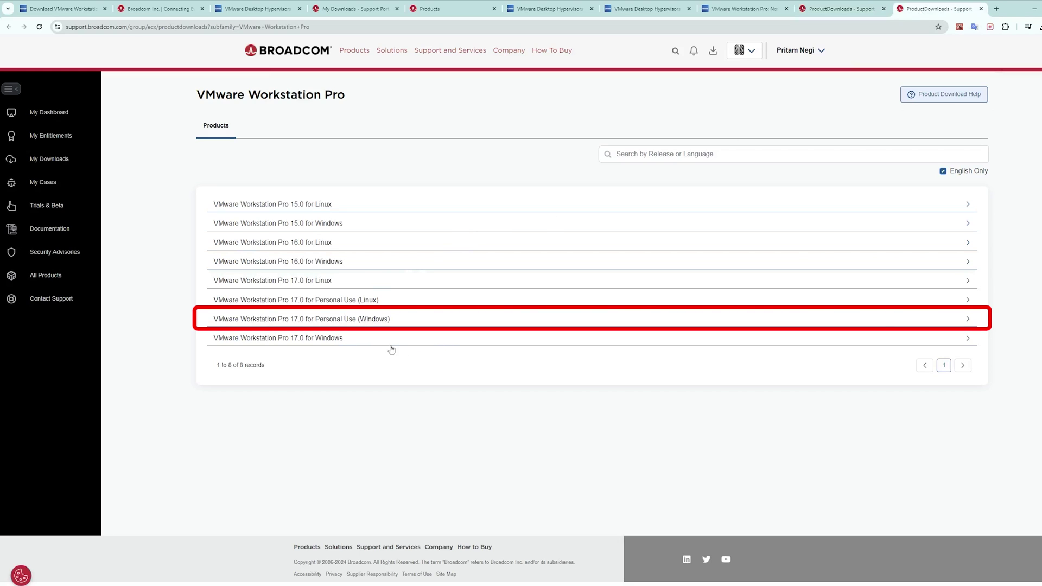
{"action": "left_click", "coordinate": [378, 323]}
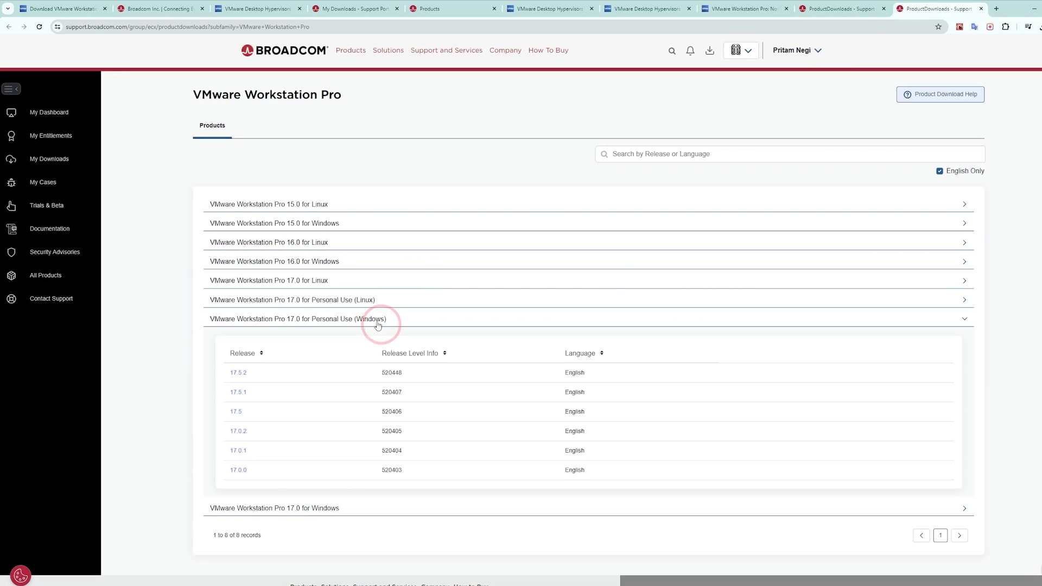
{"action": "scroll", "coordinate": [380, 323], "scroll_direction": "down", "scroll_amount": 1}
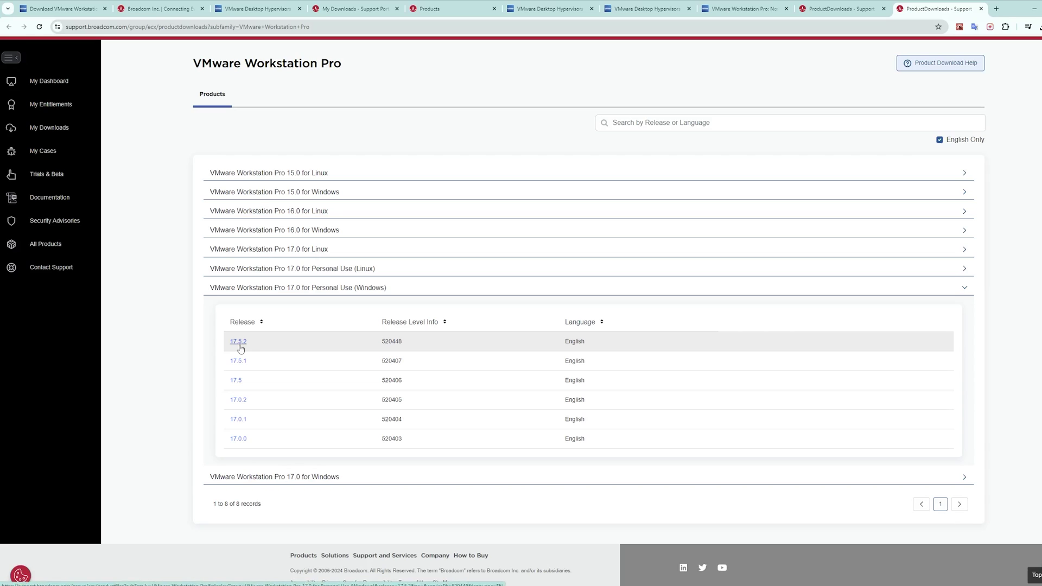
- Open release 17.5.2, accept Broadcom Terms and Conditions, request the installer and confirm verification
{"action": "left_click", "coordinate": [239, 345]}
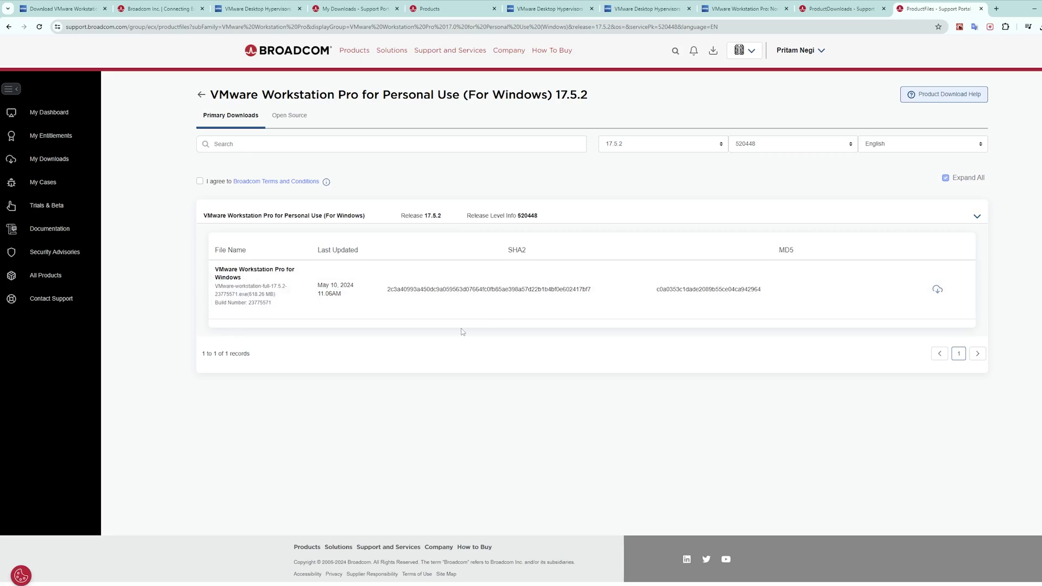
{"action": "left_click", "coordinate": [200, 181]}
{"action": "left_click", "coordinate": [938, 290]}
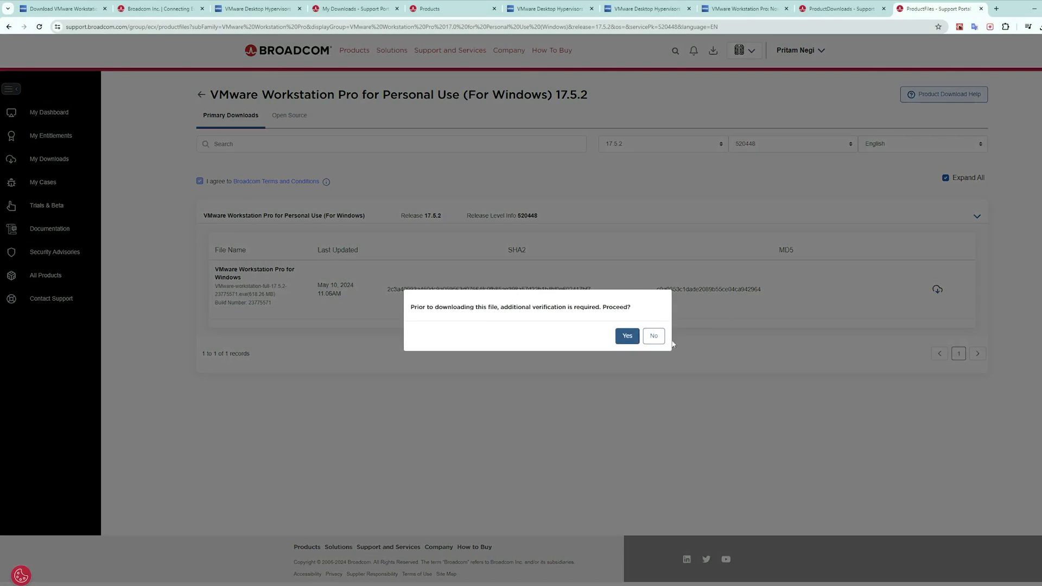
{"action": "left_click", "coordinate": [628, 338]}
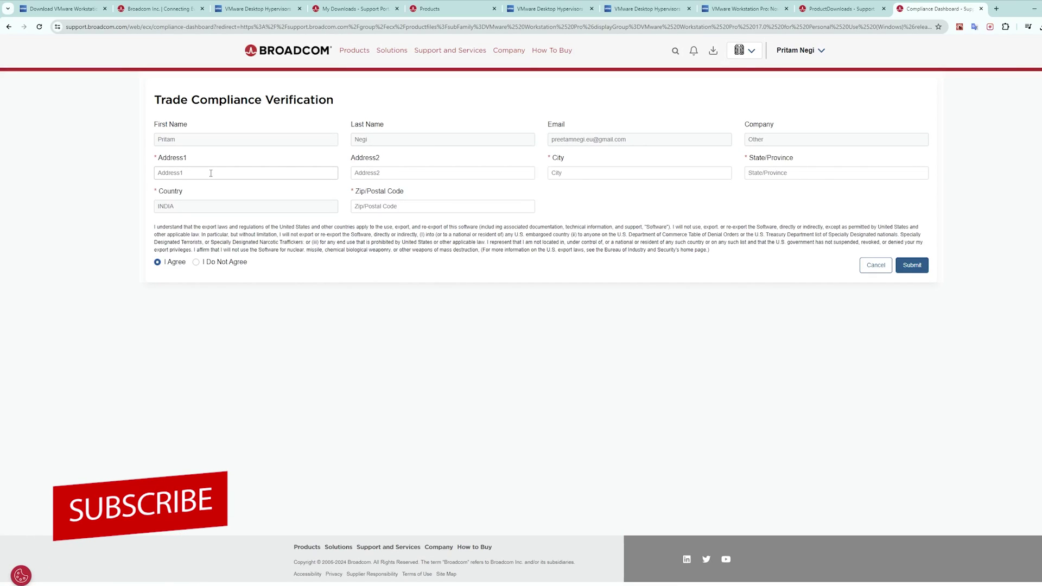
- Enter the address line, city, state and postal code in the Trade Compliance form and submit it
{"action": "left_click", "coordinate": [248, 174]}
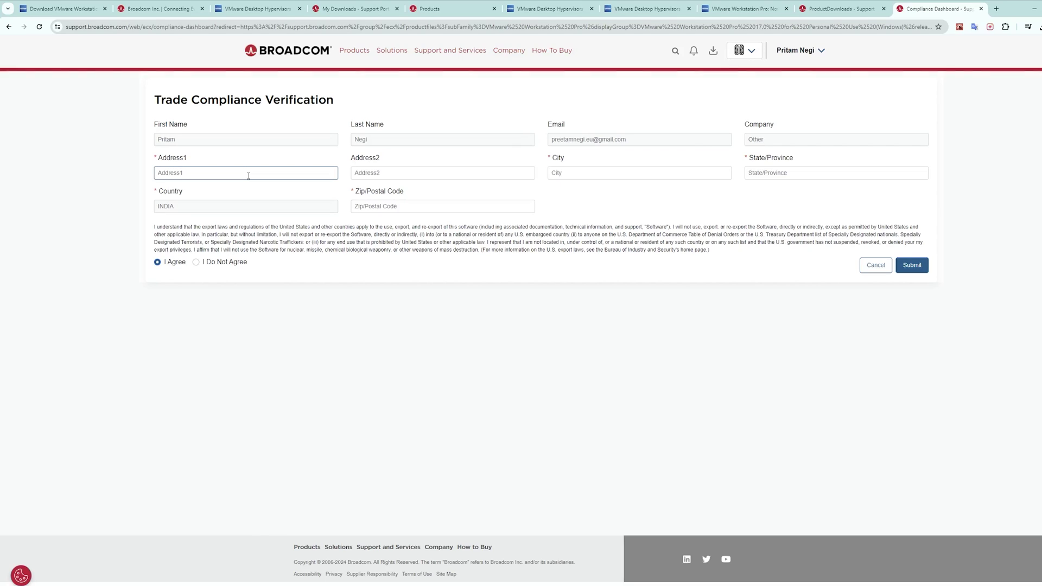
{"action": "left_click", "coordinate": [248, 175]}
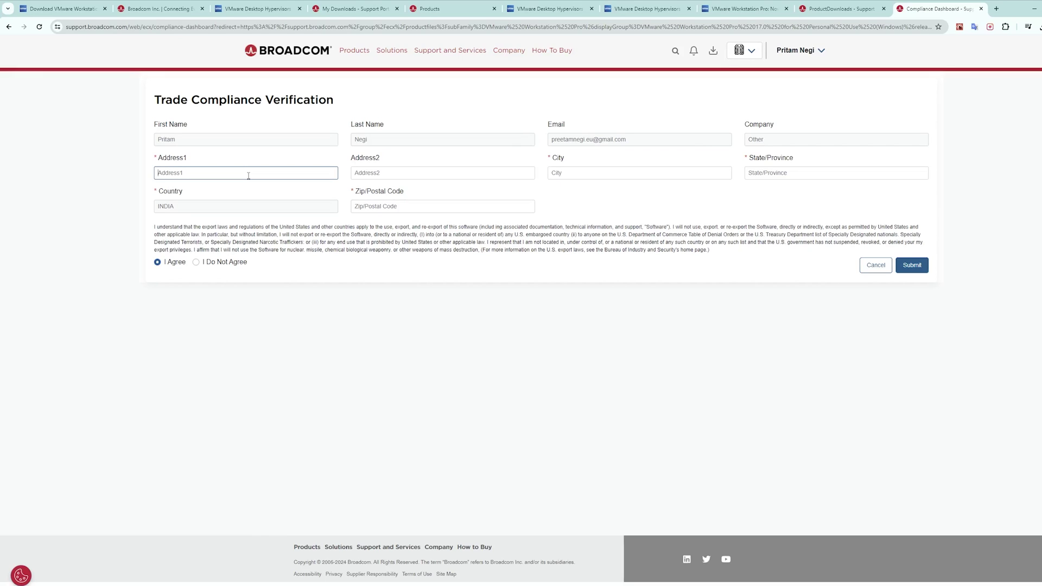
{"action": "type", "text": "Haryana"}
{"action": "key", "text": "Tab"}
{"action": "key", "text": "Tab"}
{"action": "type", "text": "Gurugram"}
{"action": "key", "text": "Tab"}
{"action": "type", "text": "H"}
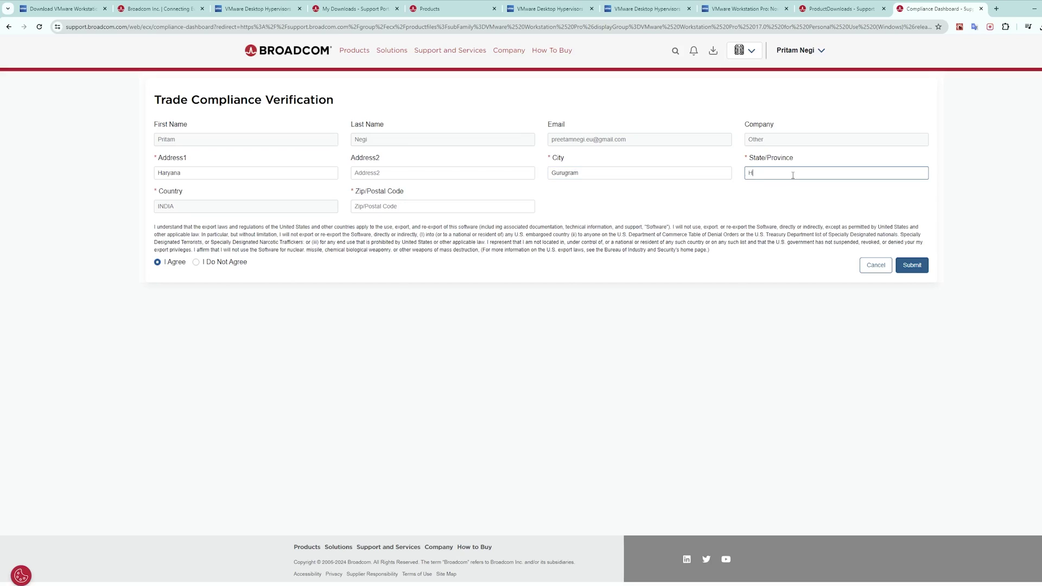
{"action": "type", "text": "arayana"}
{"action": "left_click", "coordinate": [402, 207]}
{"action": "type", "text": "122001"}
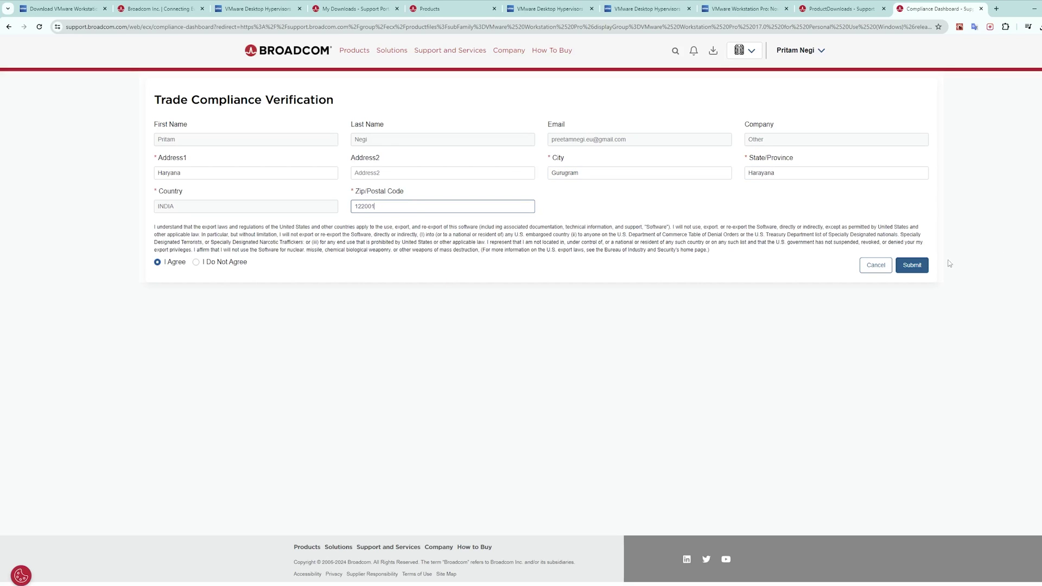
{"action": "left_click", "coordinate": [913, 265]}
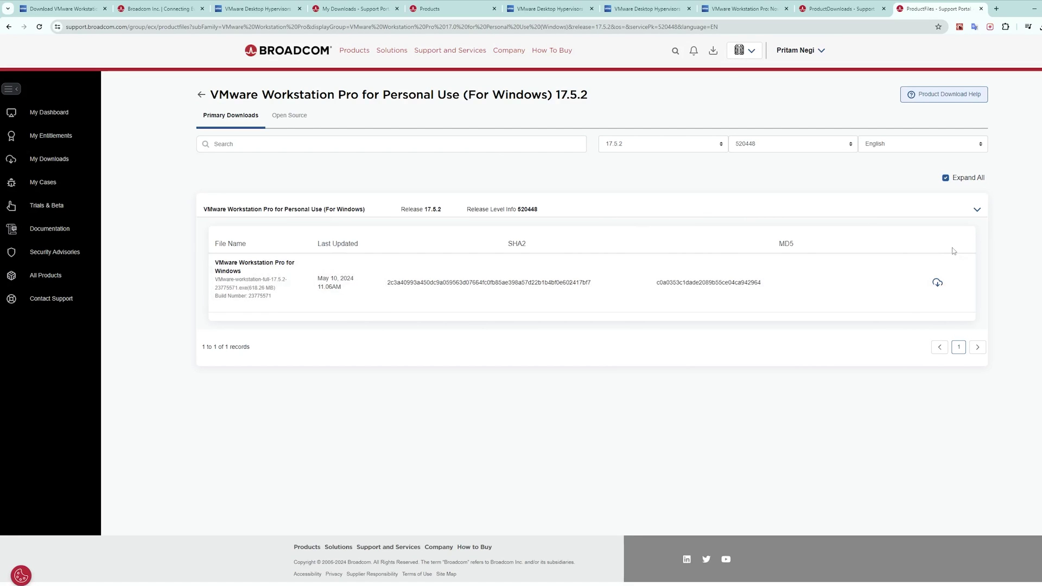
- Download the 618.26 MB VMware-workstation-full-17.5.2-23775571.exe installer through the download manager
{"action": "left_click", "coordinate": [938, 284]}
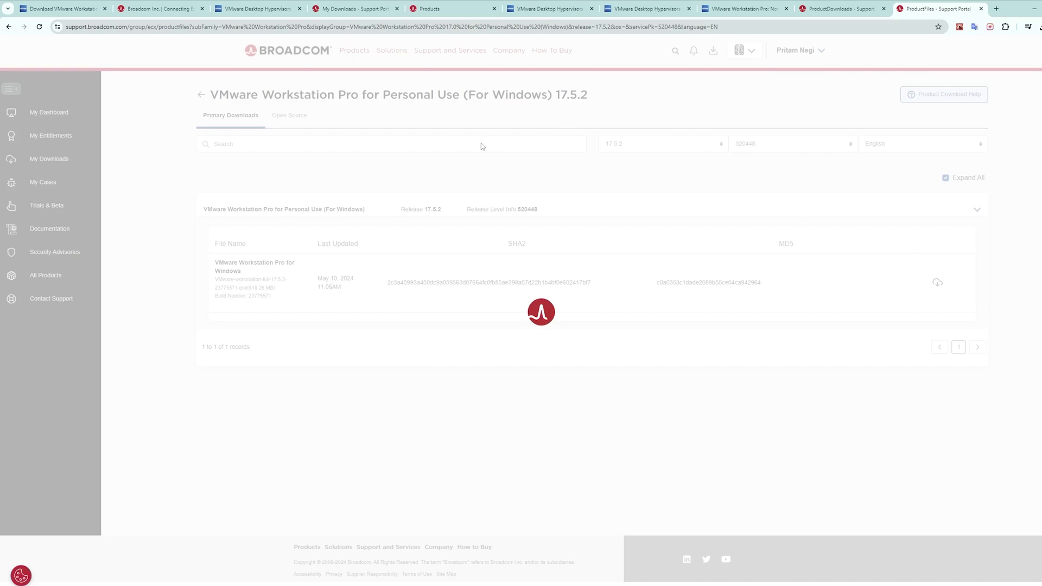
{"action": "left_click", "coordinate": [543, 328]}
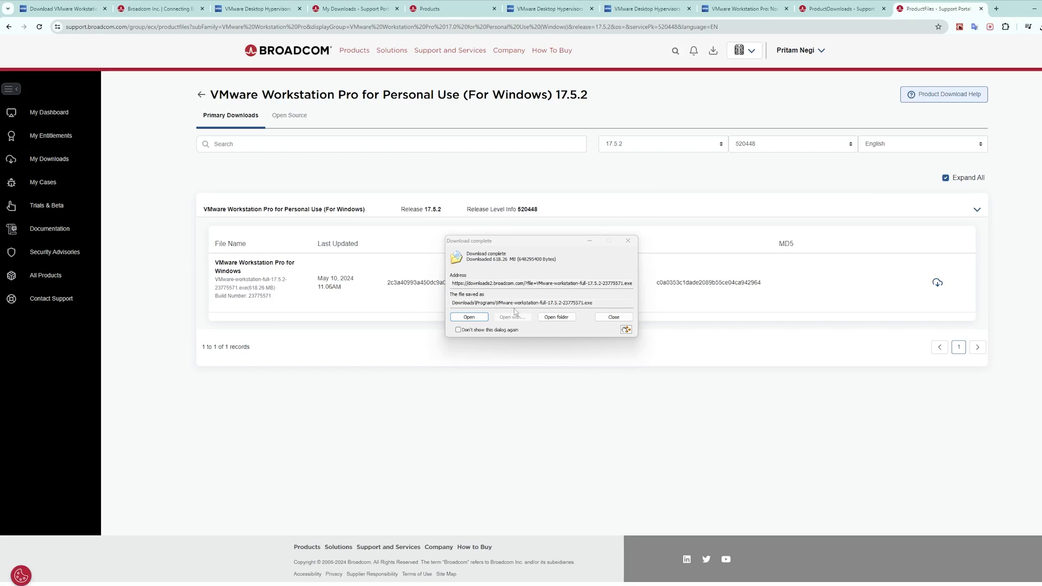
- Return to the Fusion tab, open release 13.5.2 and try downloading its 750.23 MB universal .dmg
{"action": "key", "text": "ctrl+shift+Tab"}
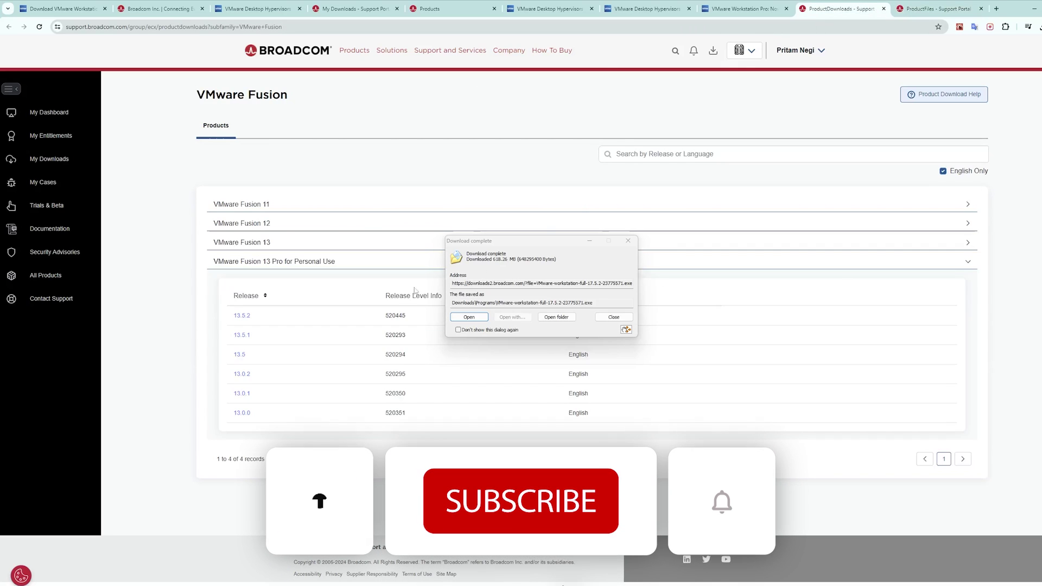
{"action": "left_click", "coordinate": [241, 315]}
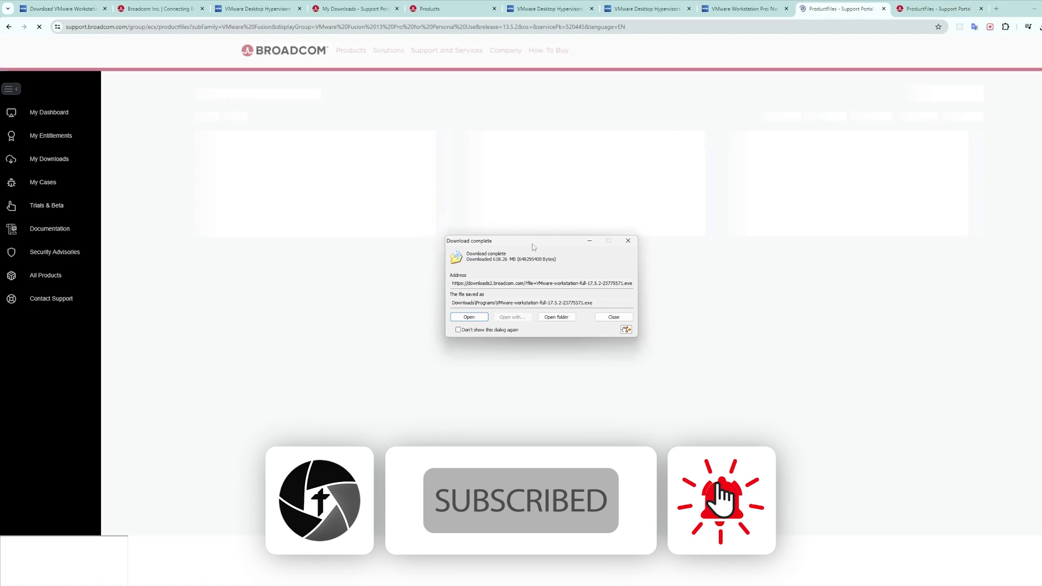
{"action": "left_click_drag", "start_coordinate": [550, 245], "coordinate": [715, 310]}
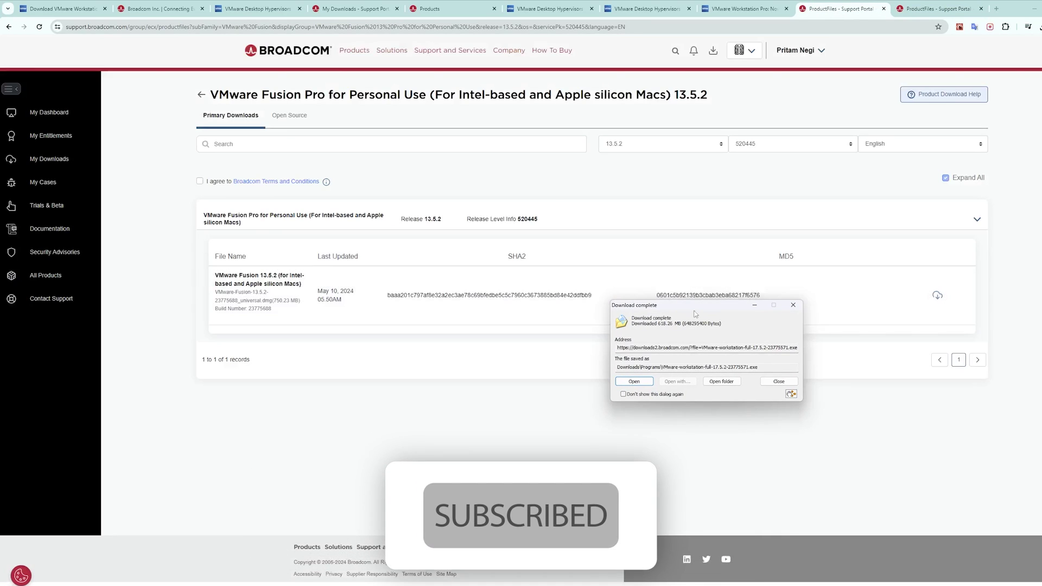
{"action": "left_click", "coordinate": [938, 295]}
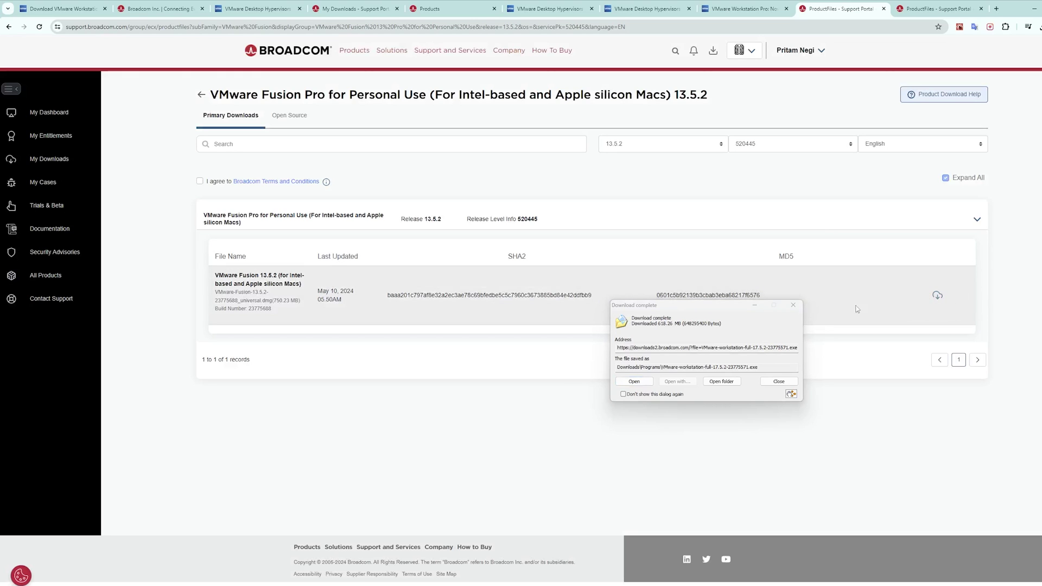